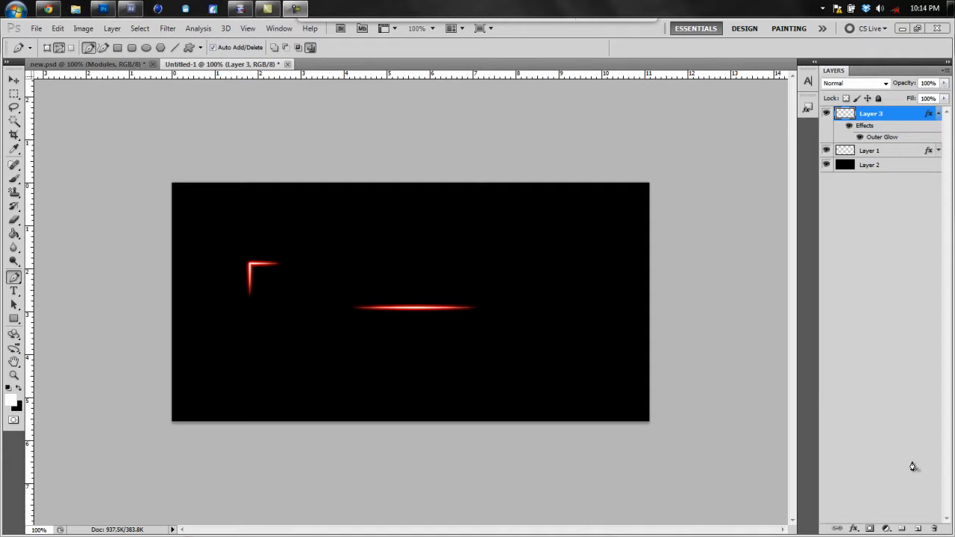
Reposition the horizontal line flare on Layer 1 and the corner flare on Layer 3 in the Untitled-1 document
click(903, 151)
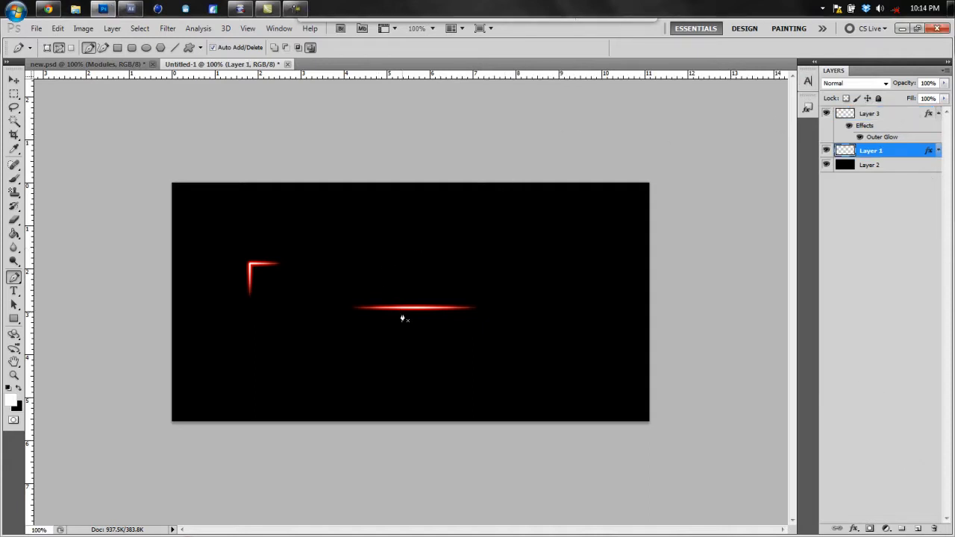
click(14, 79)
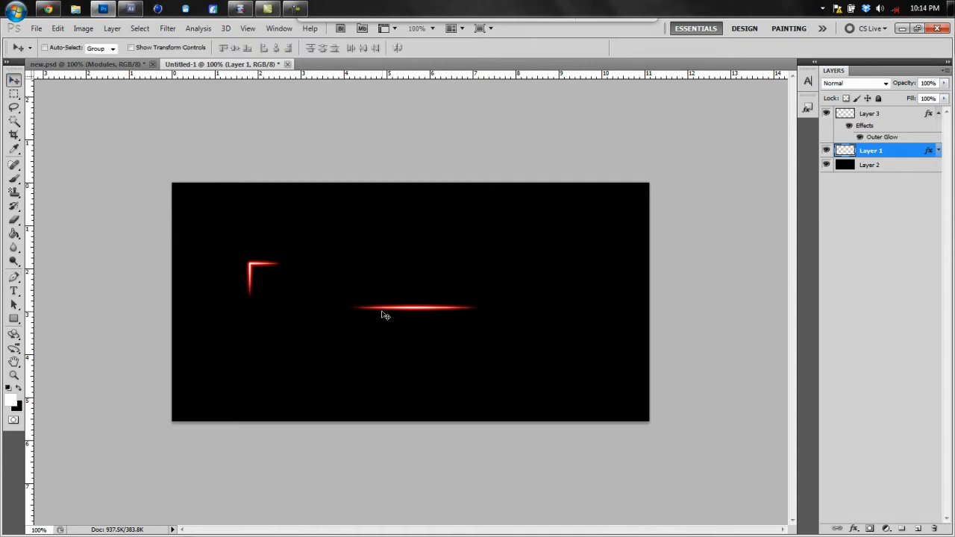
drag(383, 314, 436, 309)
click(901, 115)
mouse_move(242, 282)
mouse_down()
mouse_move(261, 304)
mouse_move(252, 264)
mouse_move(234, 281)
mouse_up()
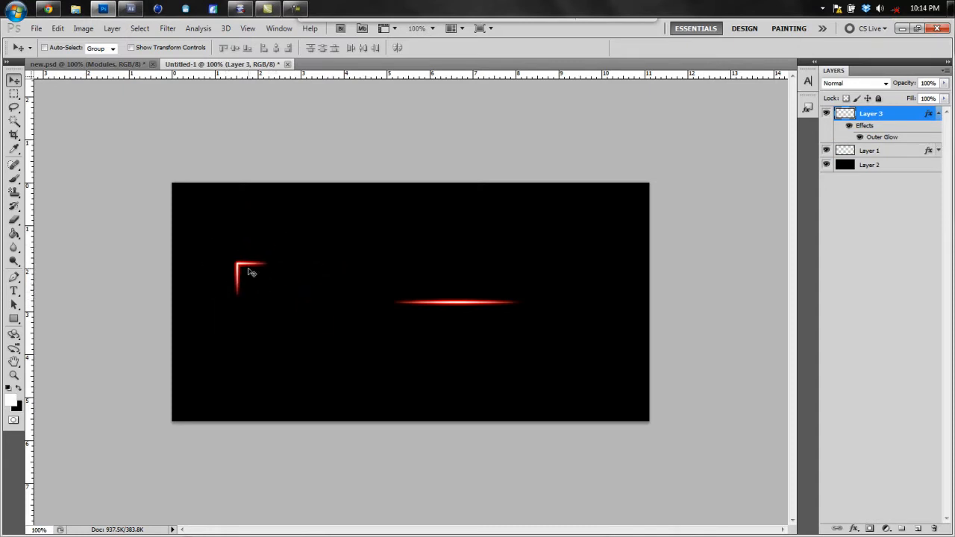
Examine the corner and middle flares on the box borders in new.psd and compare them with the samples in Untitled-1
click(88, 65)
scroll(416, 254, down, 2)
scroll(186, 257, up, 8)
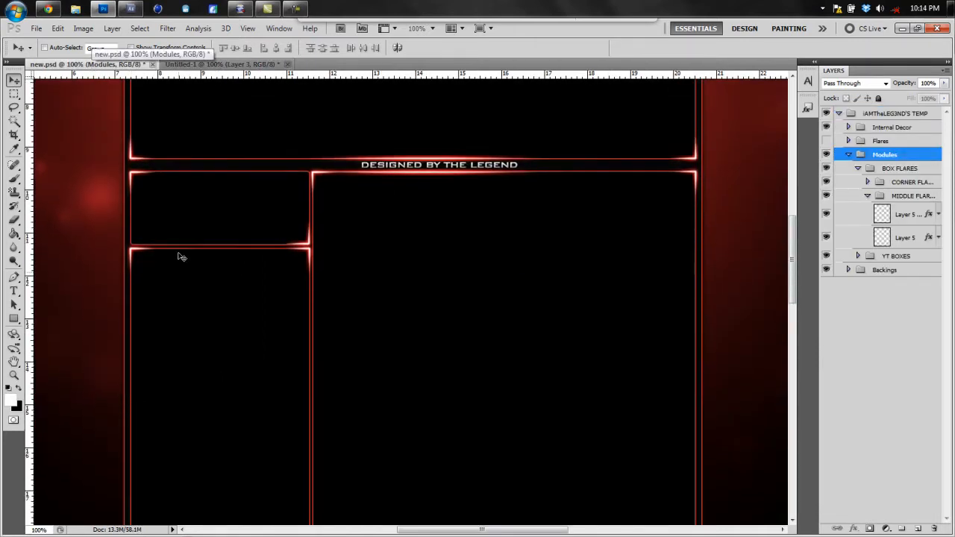
scroll(191, 258, up, 3)
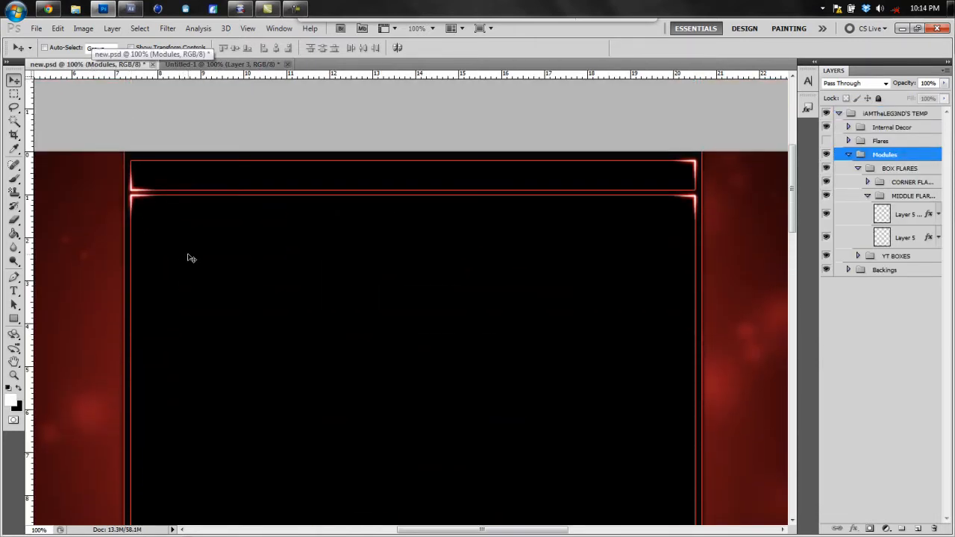
scroll(654, 207, down, 6)
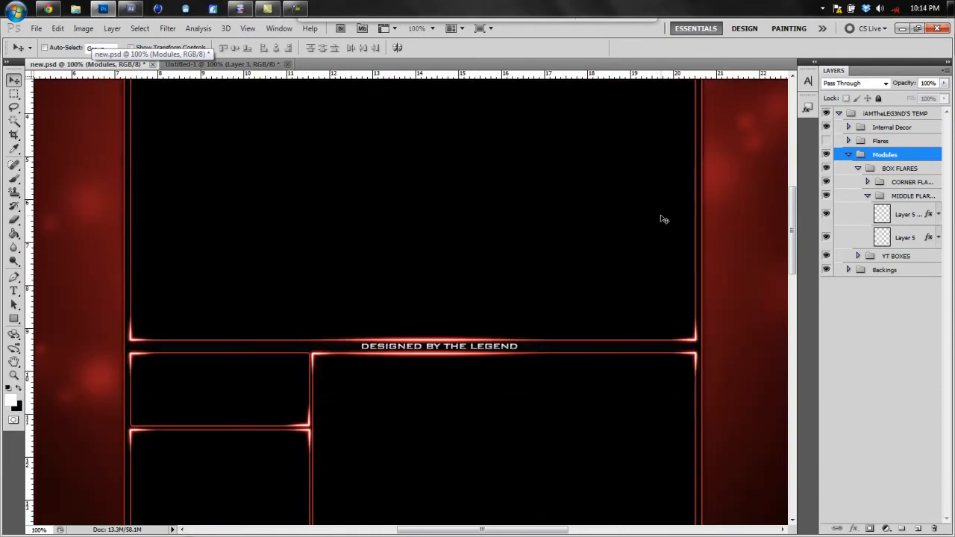
scroll(341, 276, down, 3)
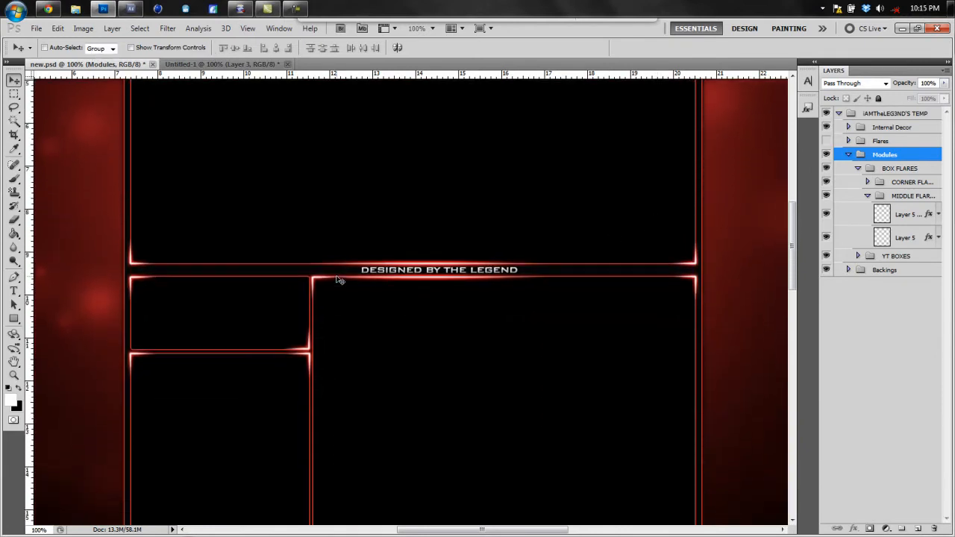
scroll(337, 279, up, 3)
click(198, 65)
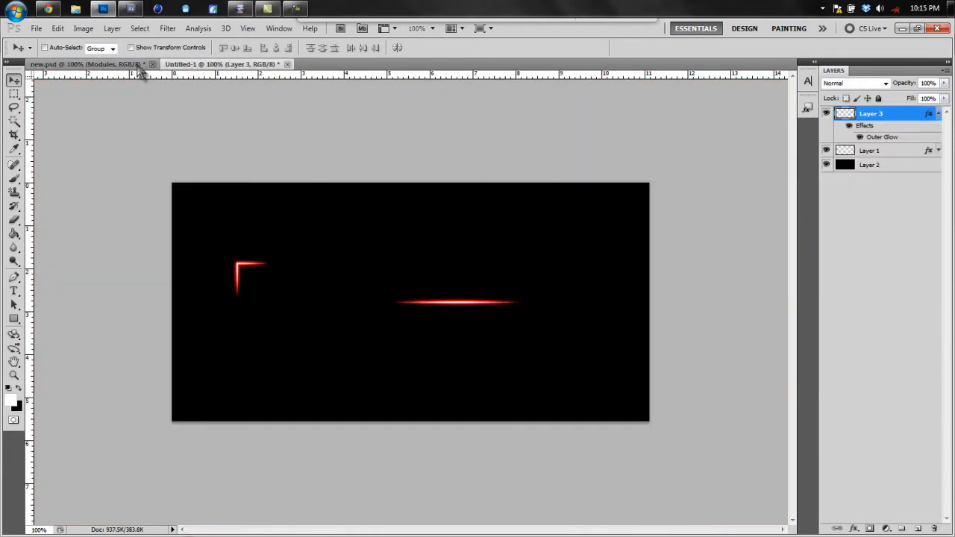
click(124, 65)
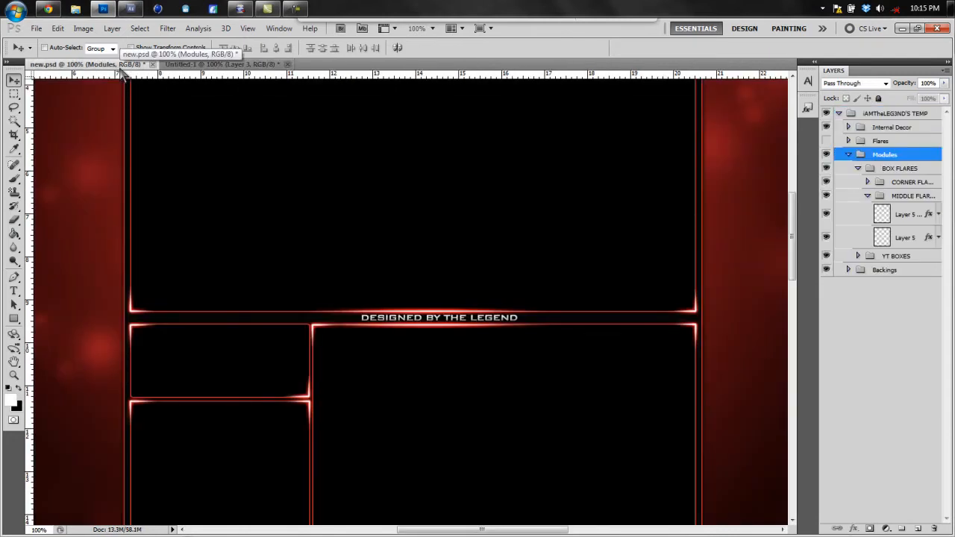
Hide the BOX FLARES group and add a new empty layer above the CORNER FLARES group
click(867, 197)
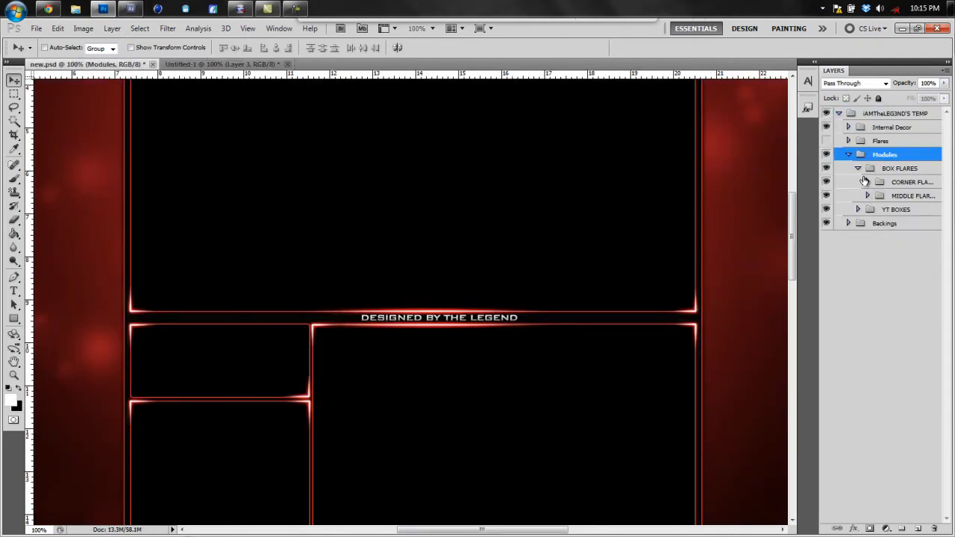
click(825, 168)
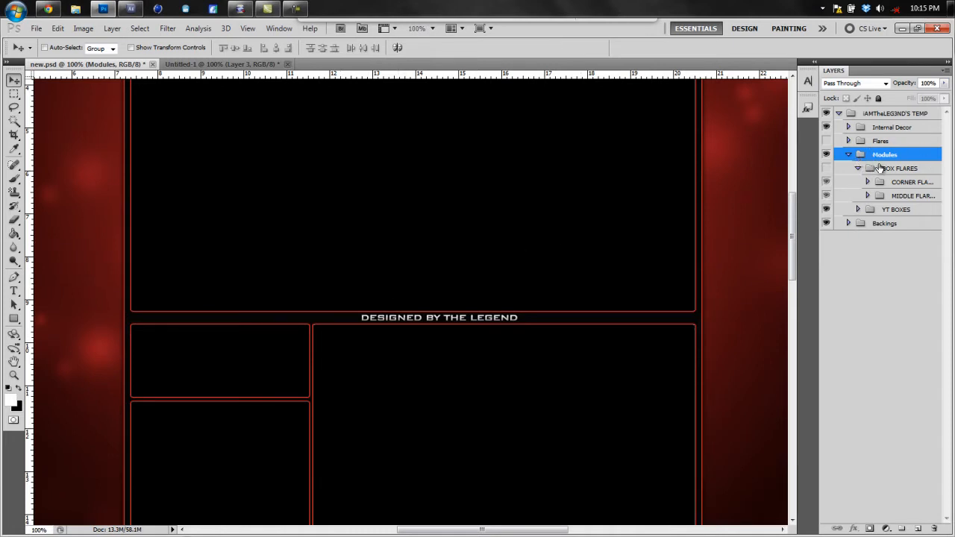
click(897, 183)
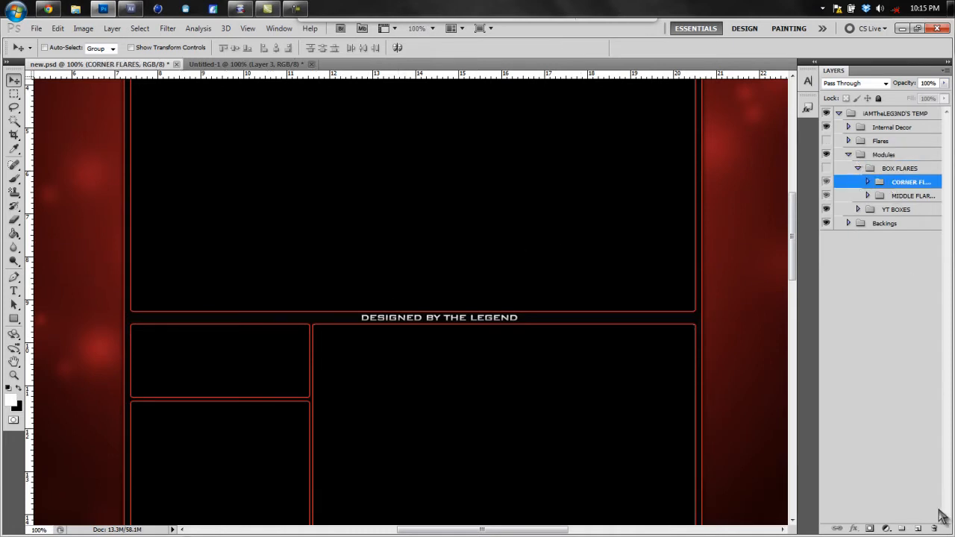
click(920, 528)
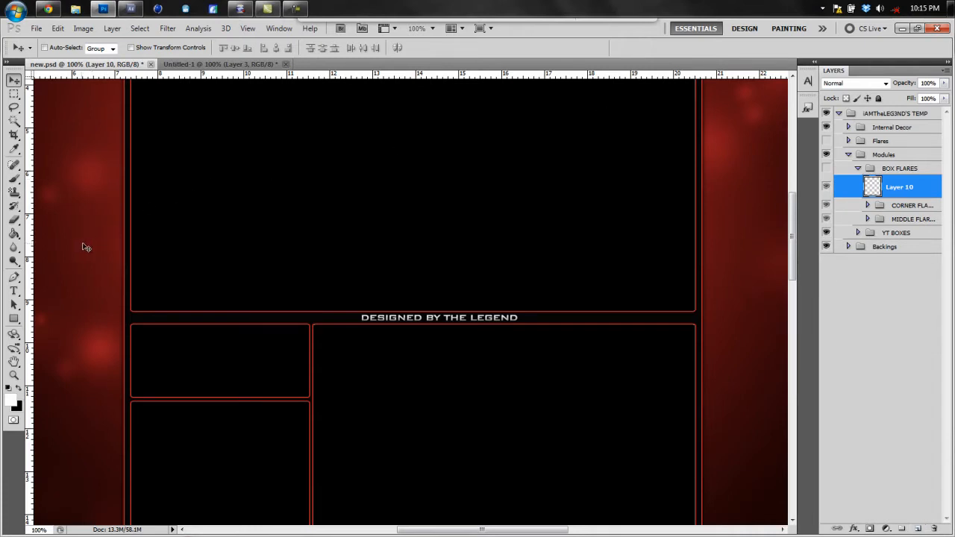
Draw a horizontal pen path in the large upper box and stroke it with a white 4 px, 0% hardness brush, simulating pressure
click(13, 180)
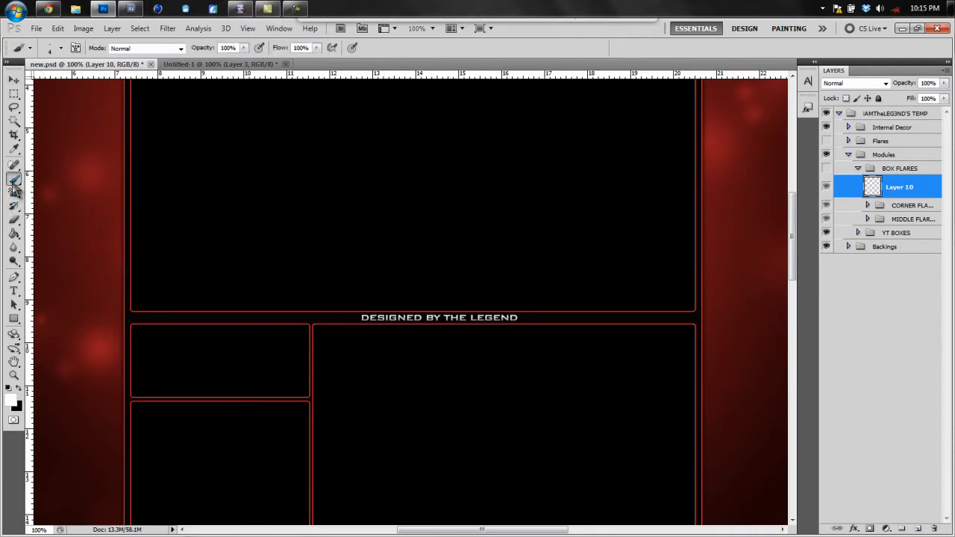
click(61, 47)
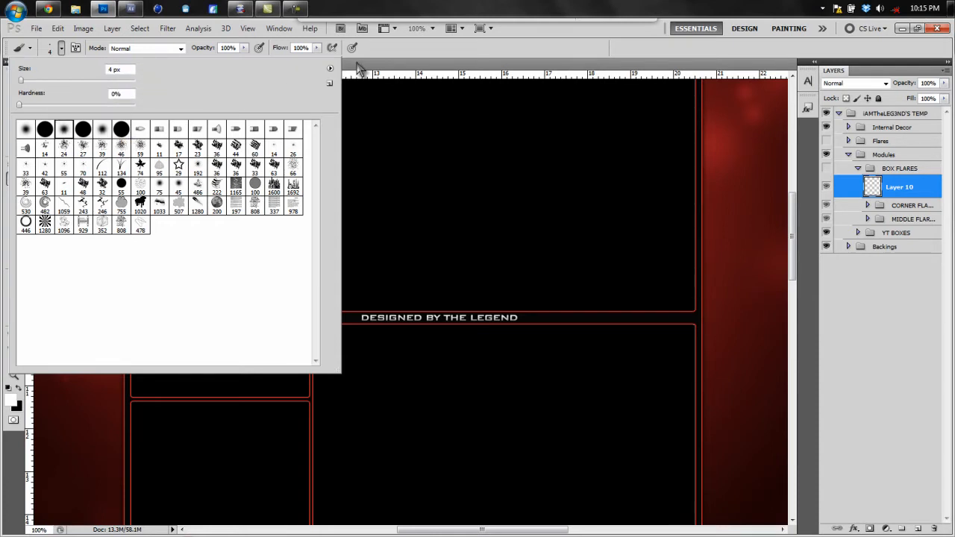
click(358, 68)
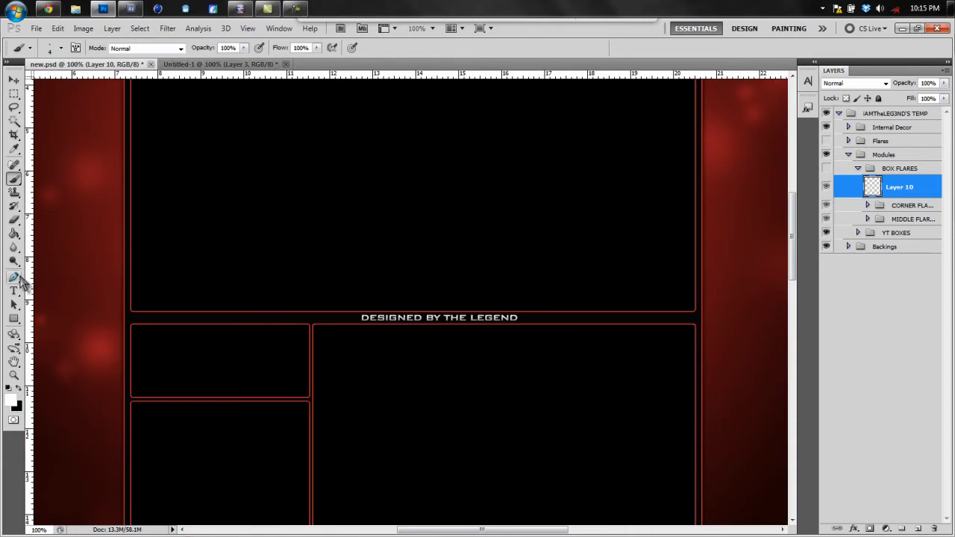
click(16, 276)
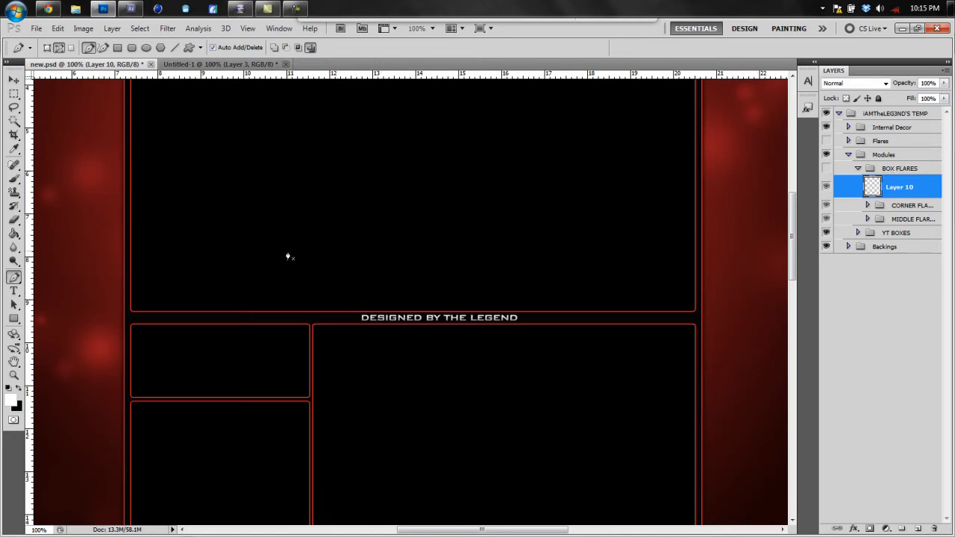
click(408, 251)
right_click(386, 256)
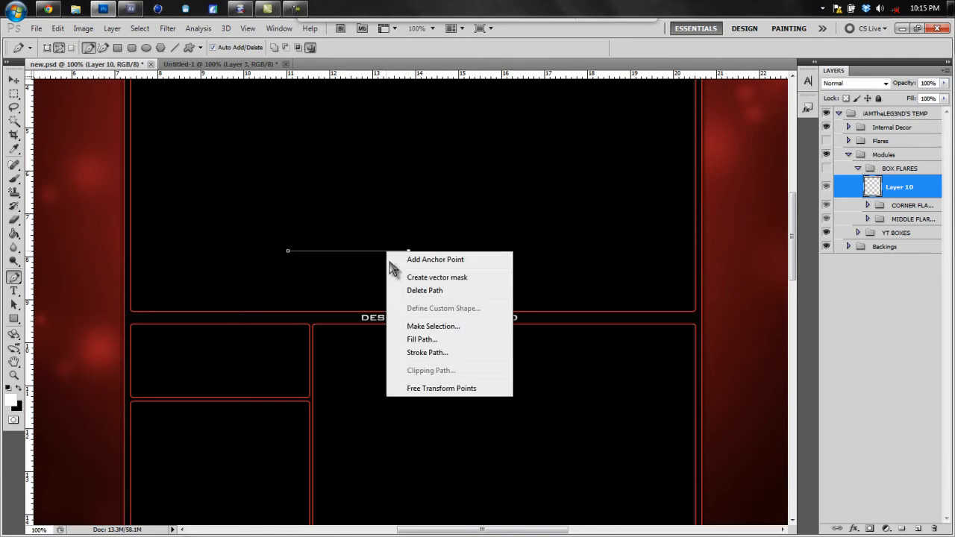
click(429, 352)
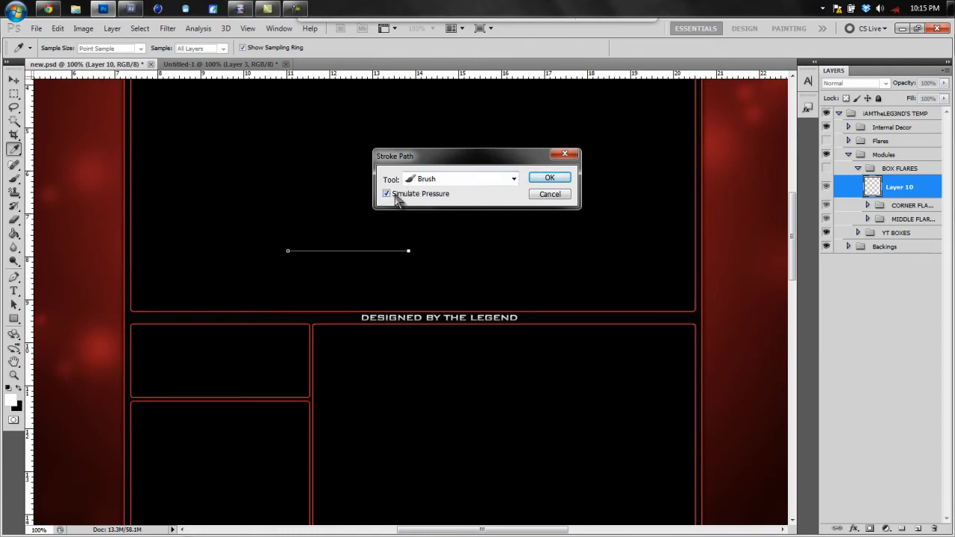
click(549, 179)
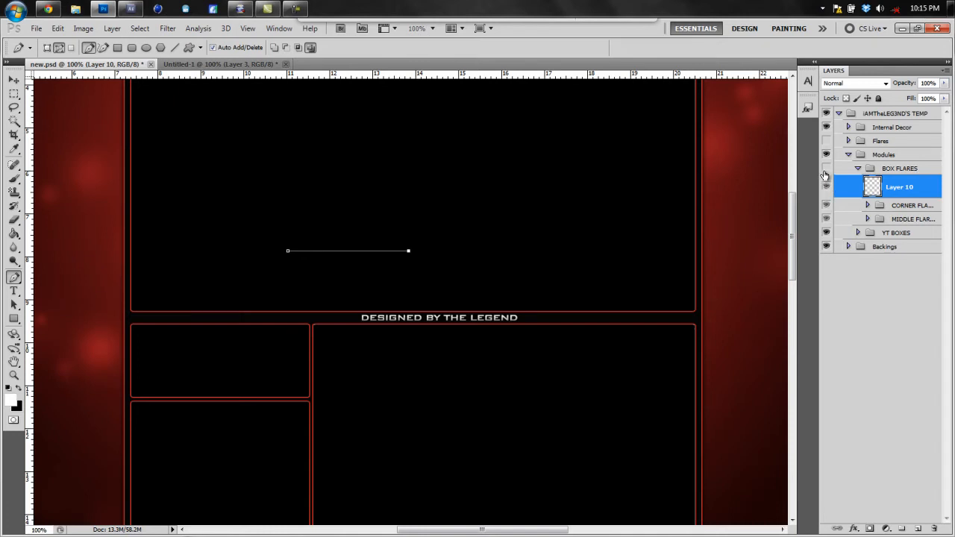
Place the stroke's layer above the hidden BOX FLARES group and position the white line just above the DESIGNED BY THE LEGEND text
drag(909, 186, 914, 165)
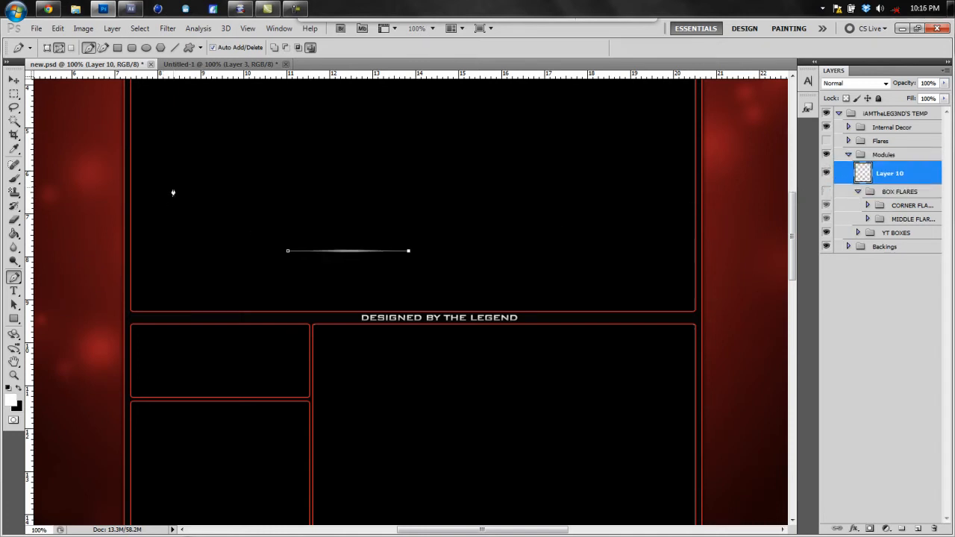
key(Escape)
key(v)
mouse_move(368, 252)
mouse_down()
mouse_move(422, 228)
mouse_move(386, 241)
mouse_move(429, 233)
mouse_move(416, 247)
mouse_move(439, 294)
mouse_up()
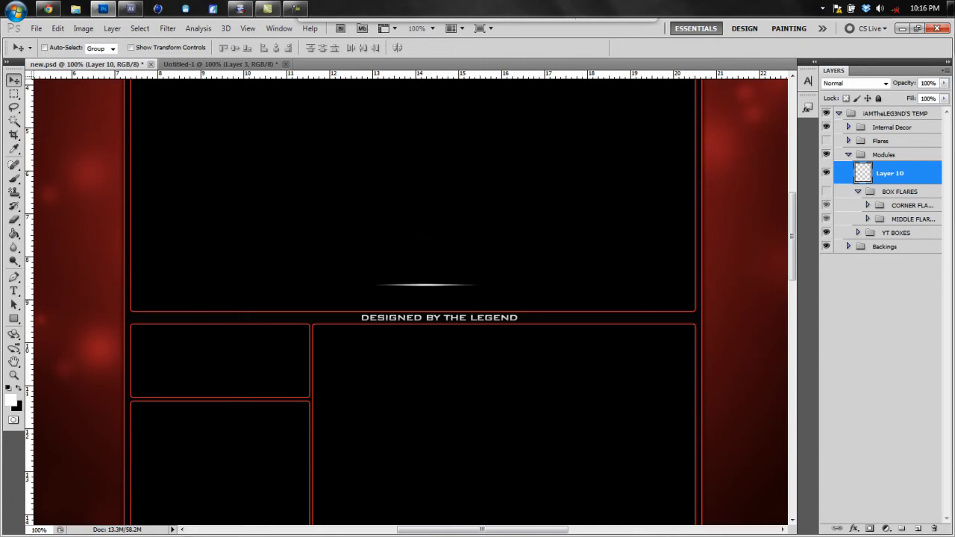
Add an Outer Glow to the line's layer and set the glow color to pure red, ff0000
double_click(915, 182)
click(560, 286)
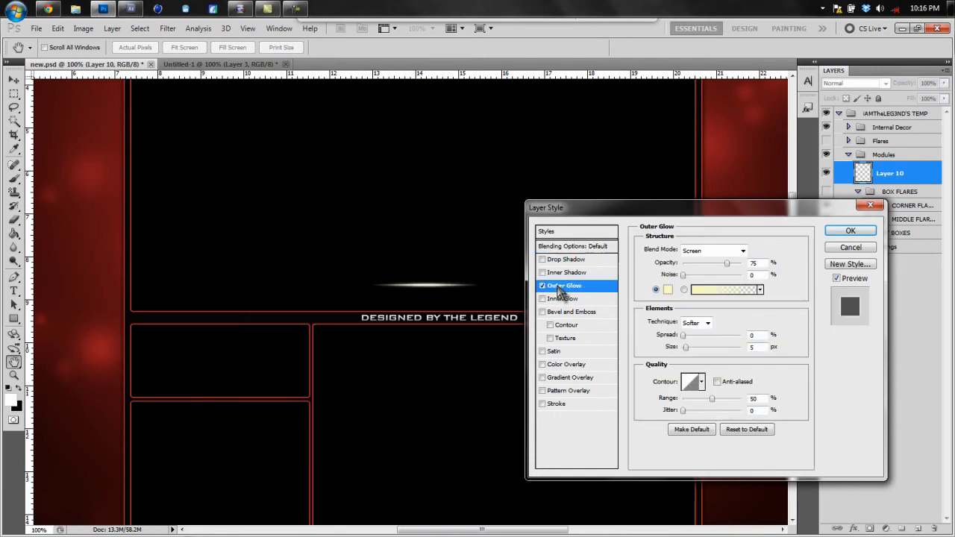
click(667, 289)
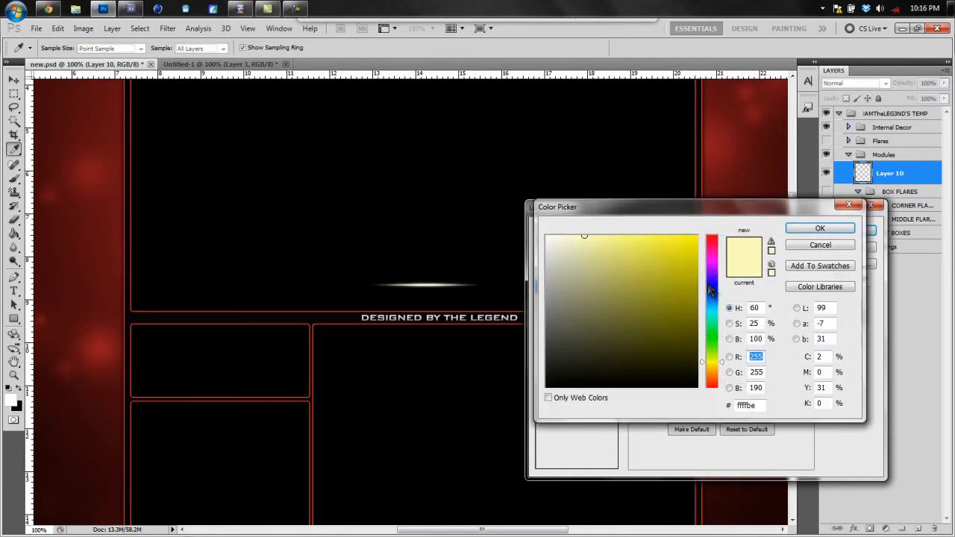
drag(711, 291, 712, 234)
drag(661, 256, 722, 215)
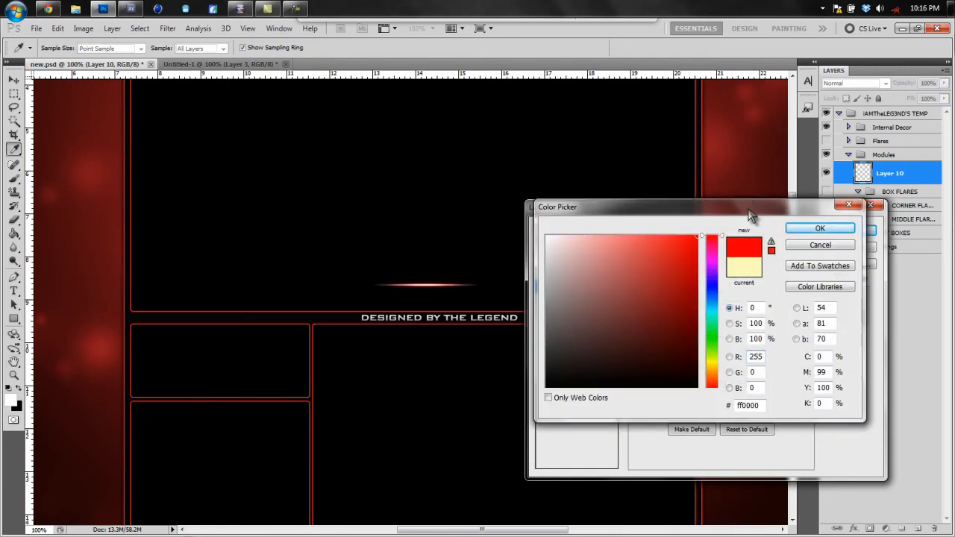
click(818, 228)
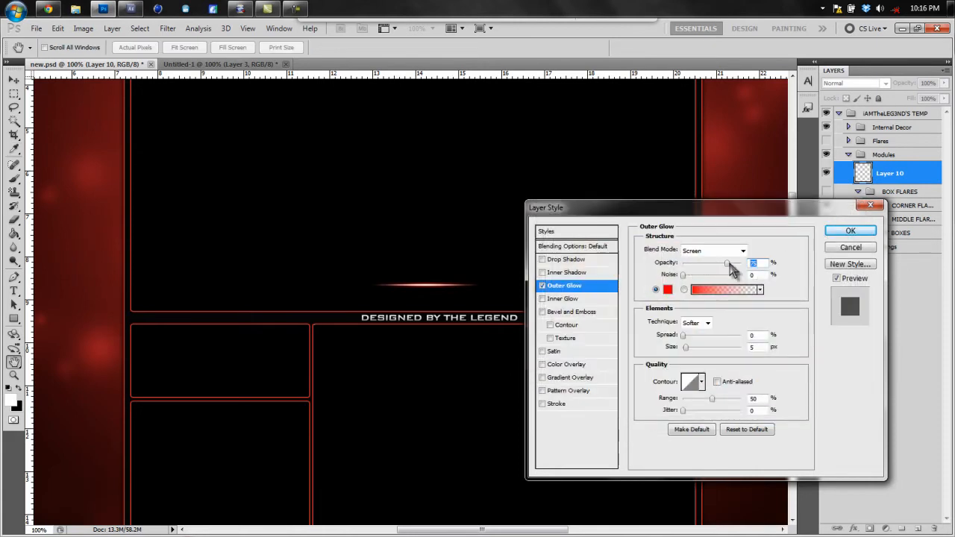
Set the Outer Glow opacity to 90%, choose the half-round contour, set the range to 35%, and apply the style
text(90)
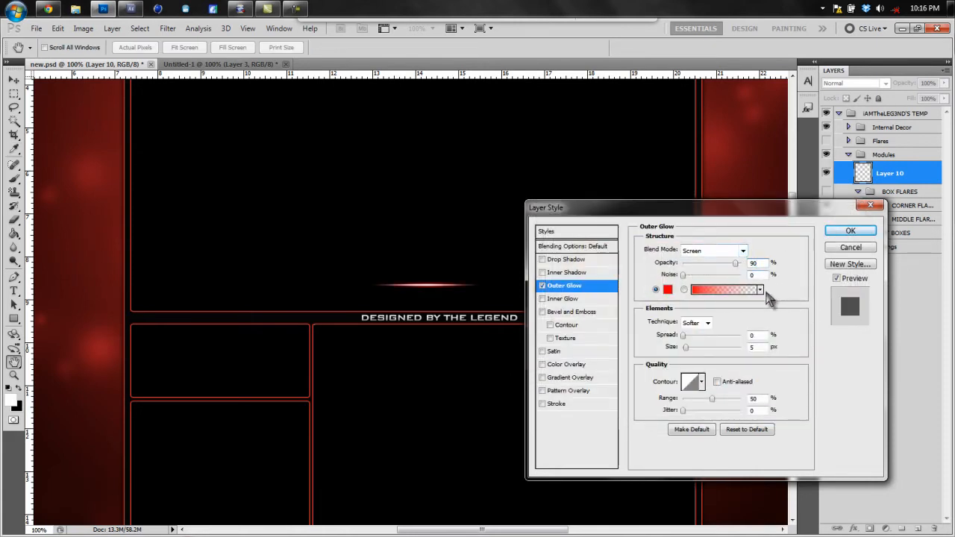
click(702, 383)
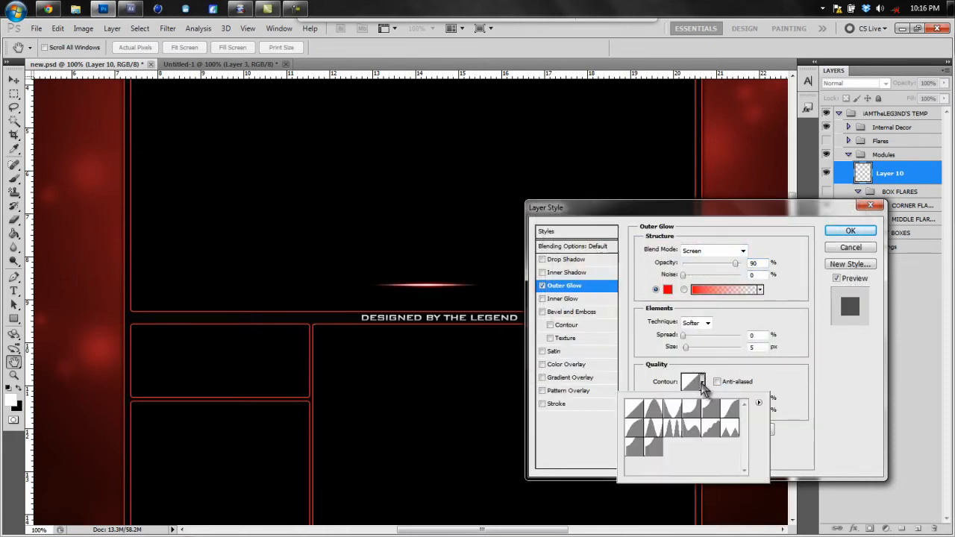
click(636, 430)
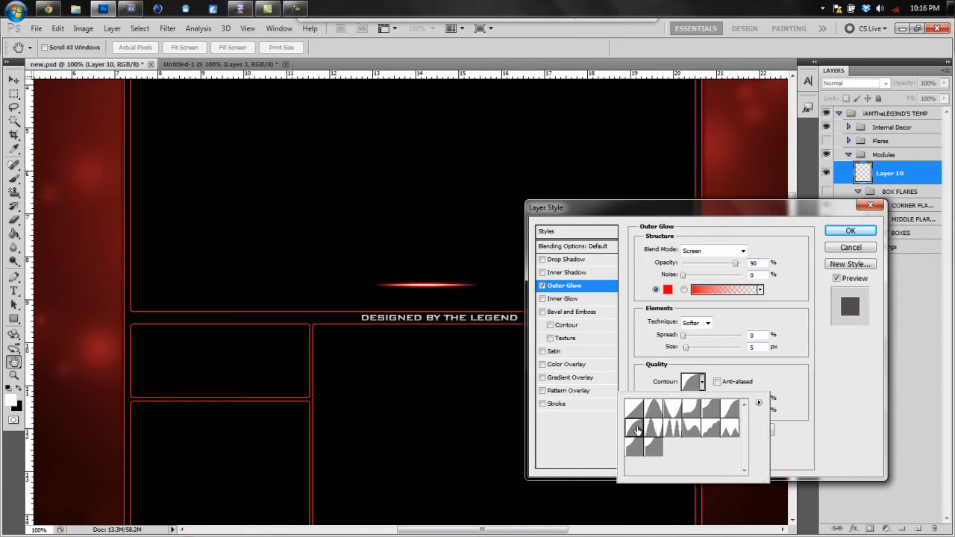
click(804, 382)
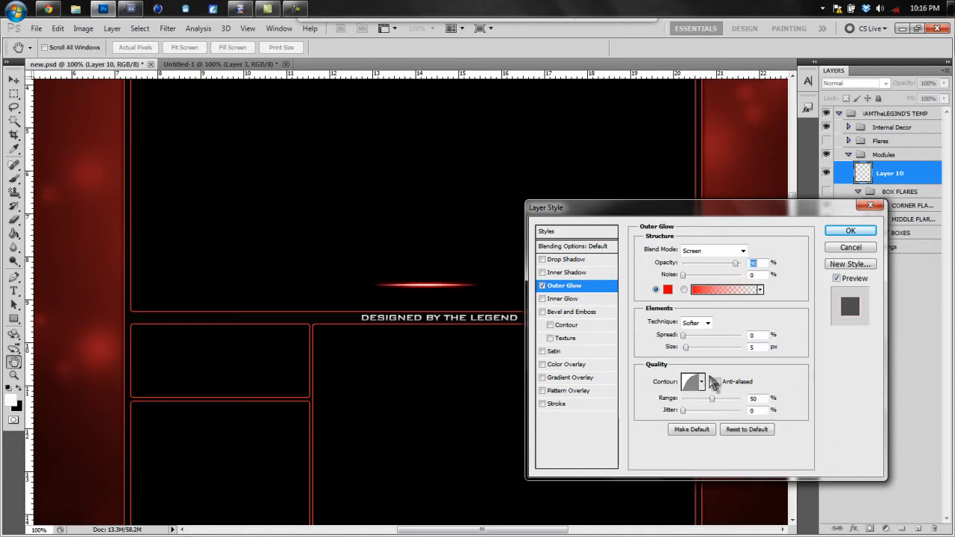
click(762, 398)
text(3)
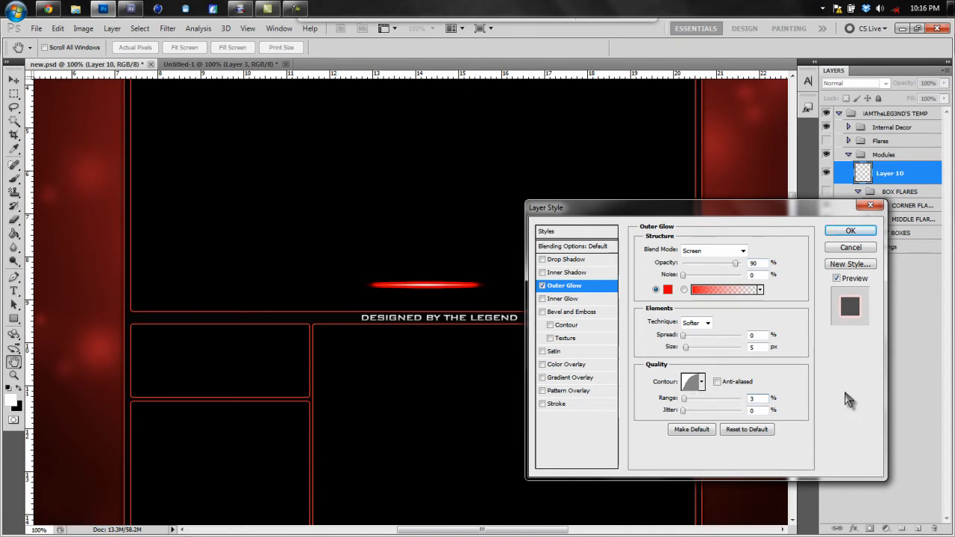
text(5)
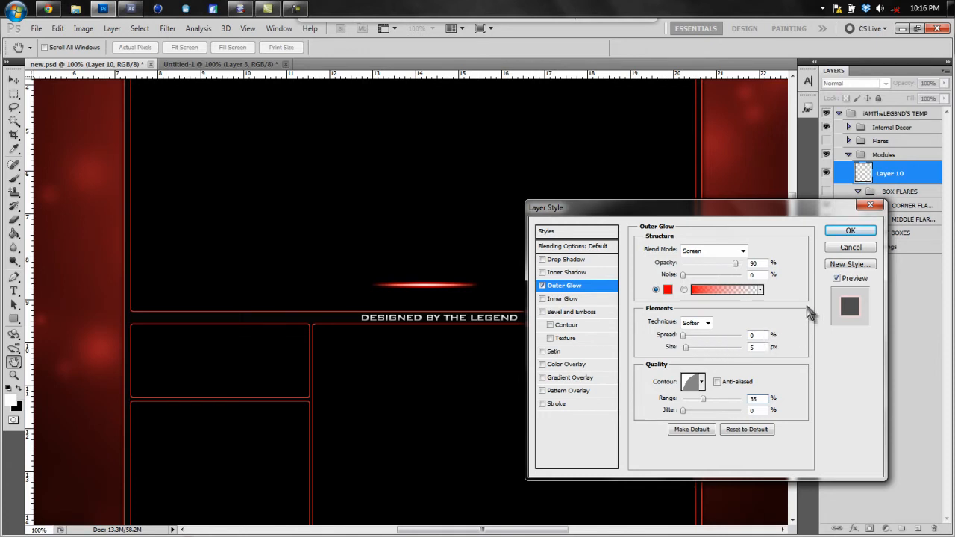
click(851, 231)
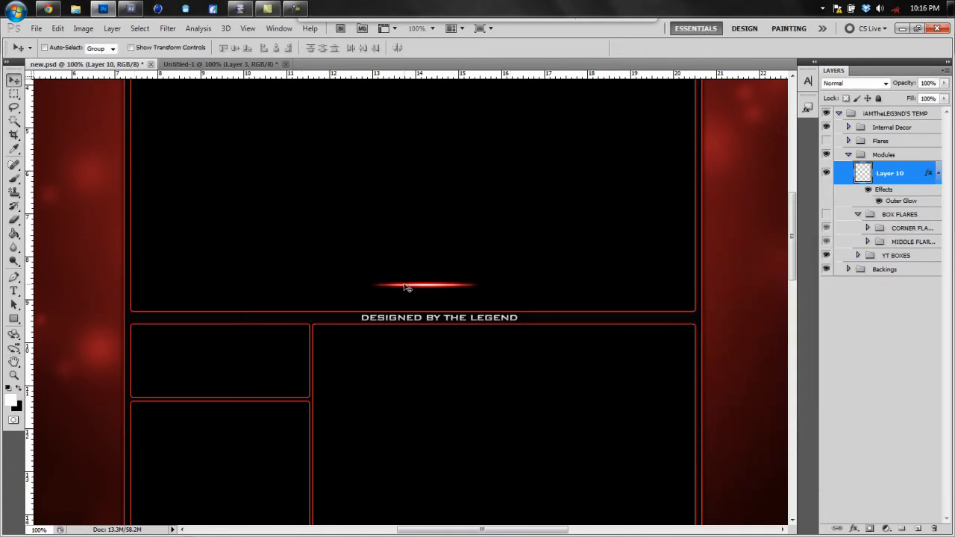
Move the glowing line onto the upper box's bottom border and place a duplicate on the top border of the large box below
drag(406, 288, 413, 313)
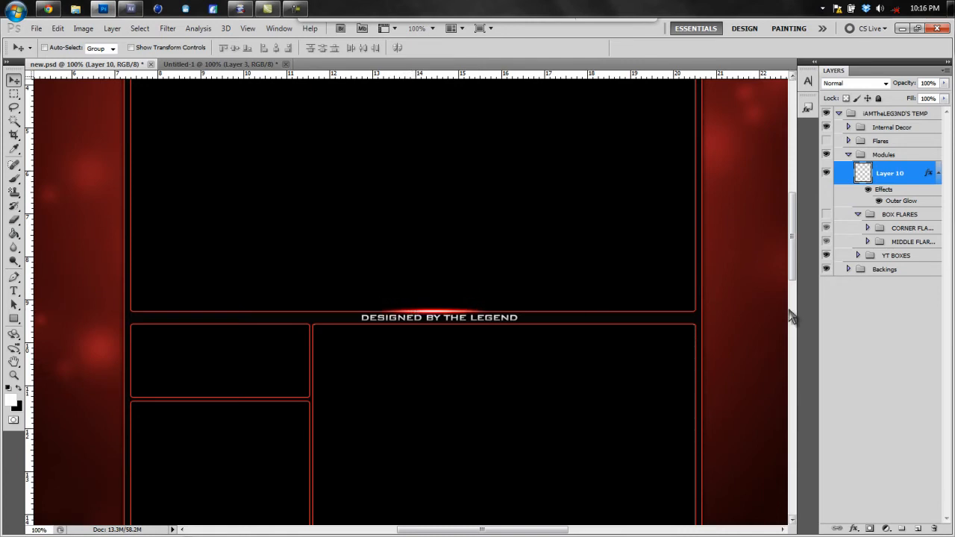
key(ctrl+j)
key(Down)
key(Down)
key(Down)
key(Down)
key(Down)
key(Down)
key(Down)
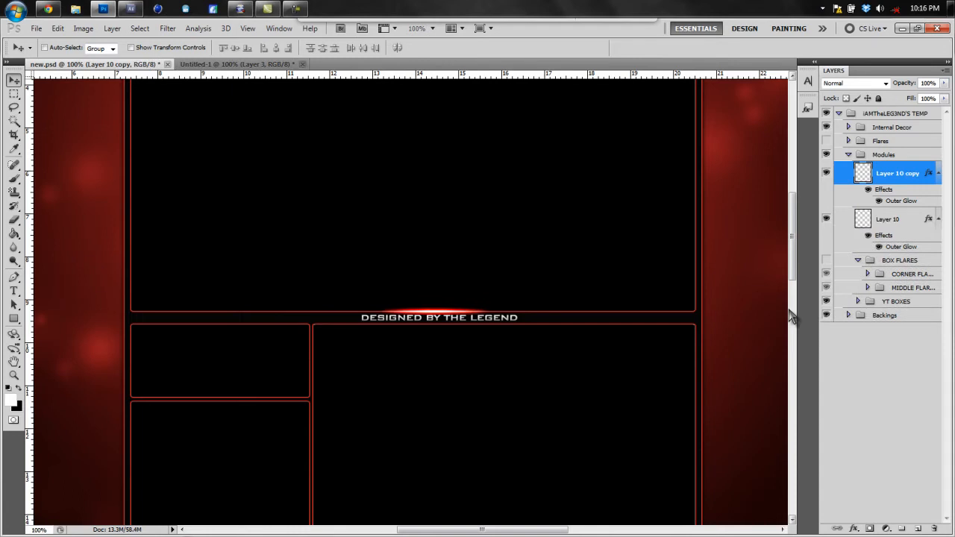
key(Down)
key(Down)
key(Down)
key(Down)
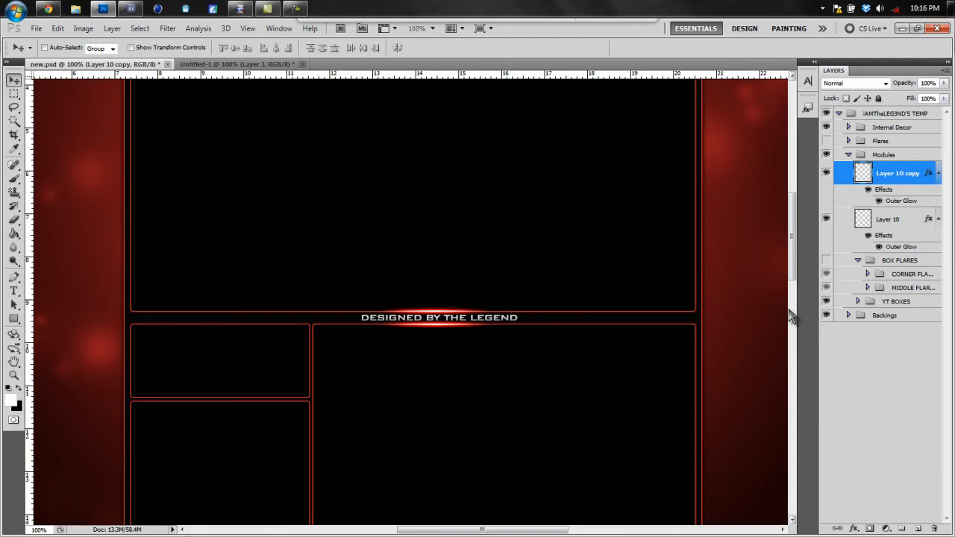
Collapse the effects lists of both line layers and view the corner flare example in the Untitled-1 document
click(938, 177)
click(206, 66)
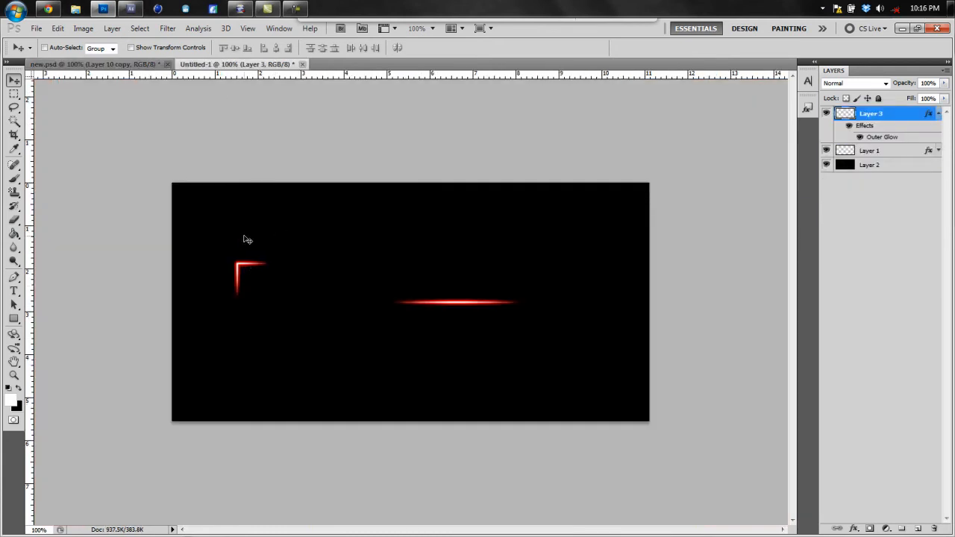
click(131, 64)
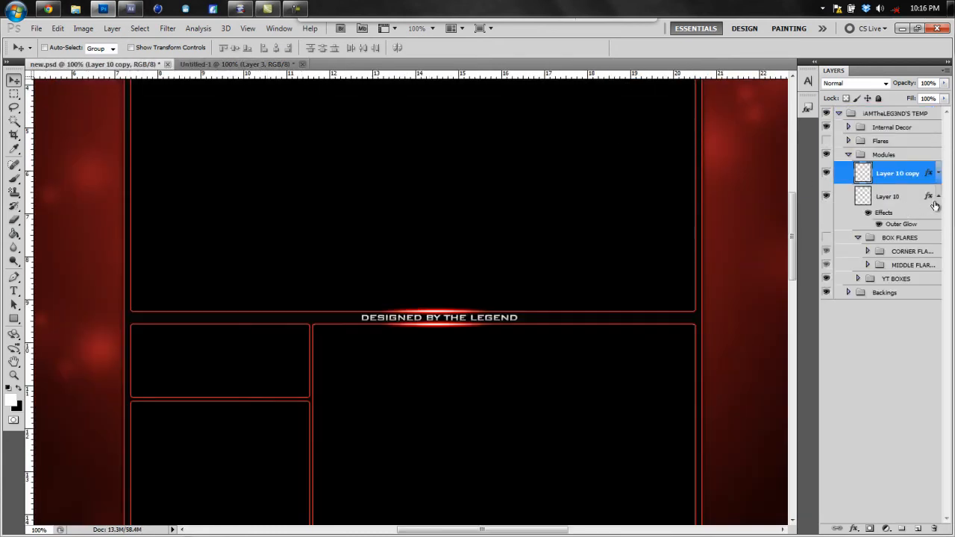
click(937, 197)
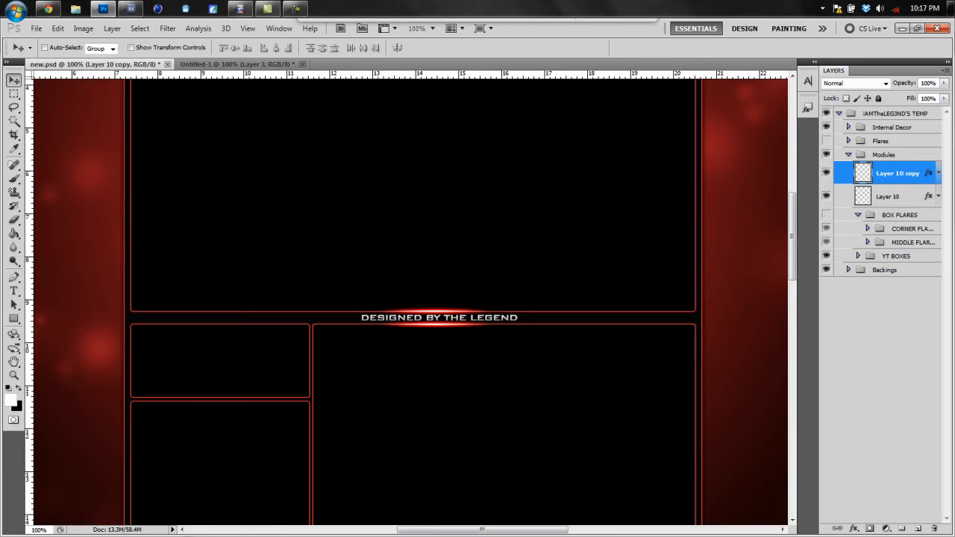
On a new layer, draw a small L-shaped pen path inside the upper box and stroke it with the brush, simulating pressure
click(918, 529)
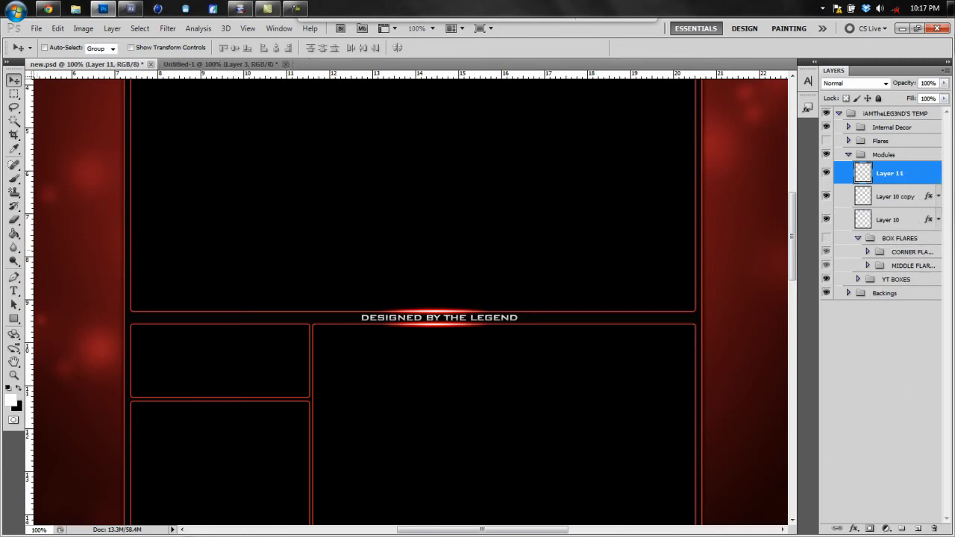
click(13, 277)
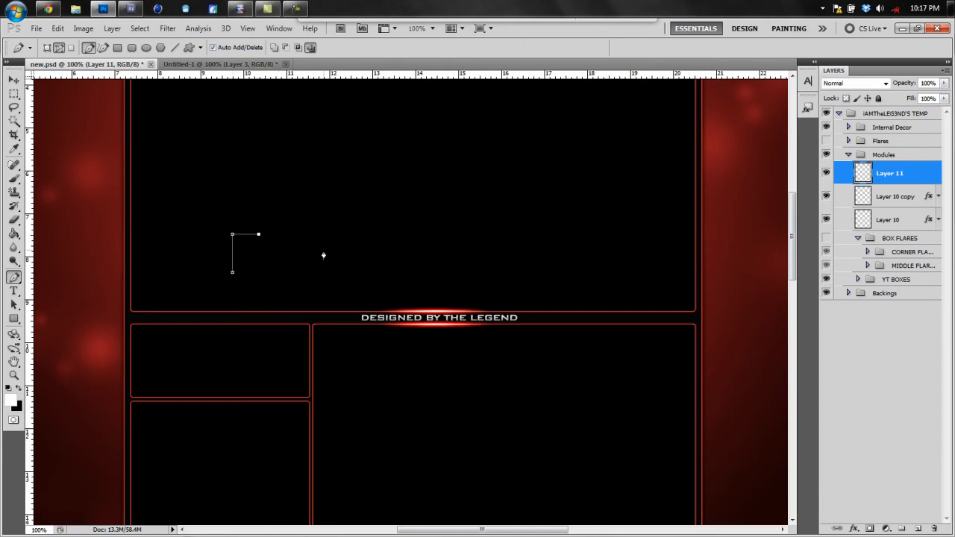
right_click(247, 237)
click(277, 337)
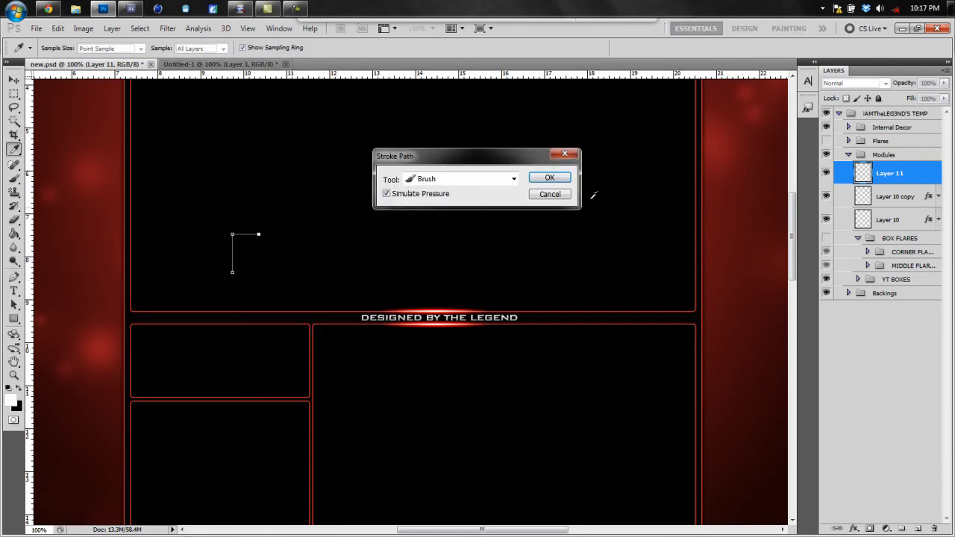
click(547, 179)
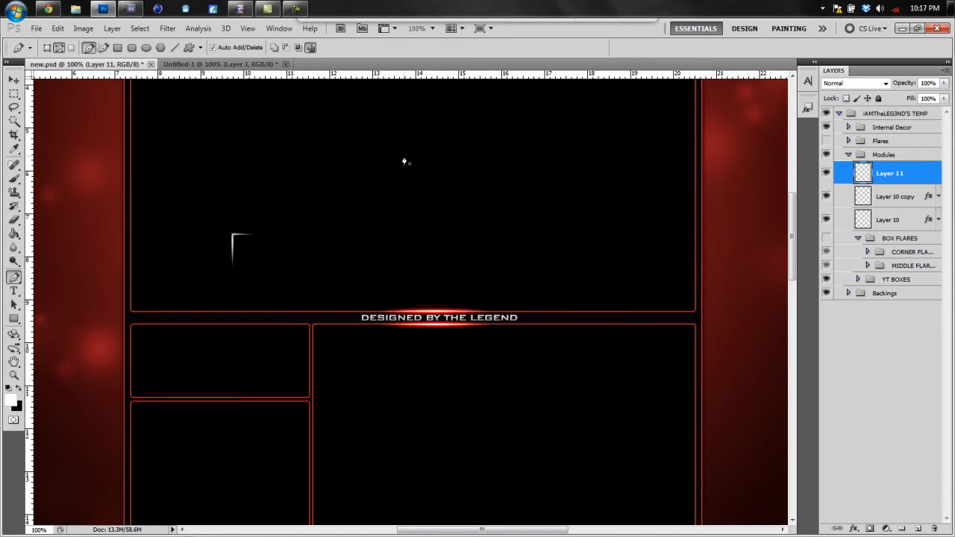
Copy the layer style from Layer 10 copy onto Layer 11, the corner stroke's layer
click(907, 197)
right_click(906, 196)
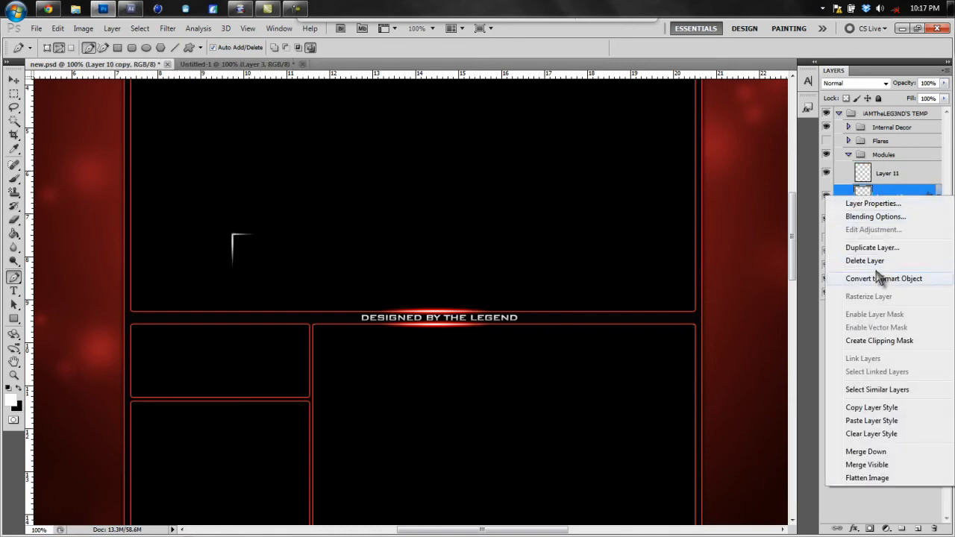
click(870, 420)
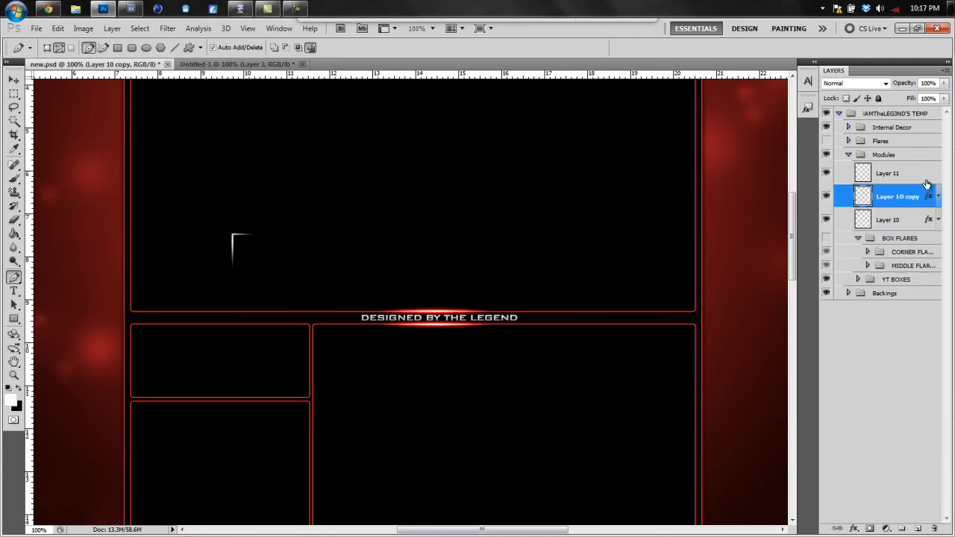
click(927, 179)
right_click(927, 179)
click(873, 405)
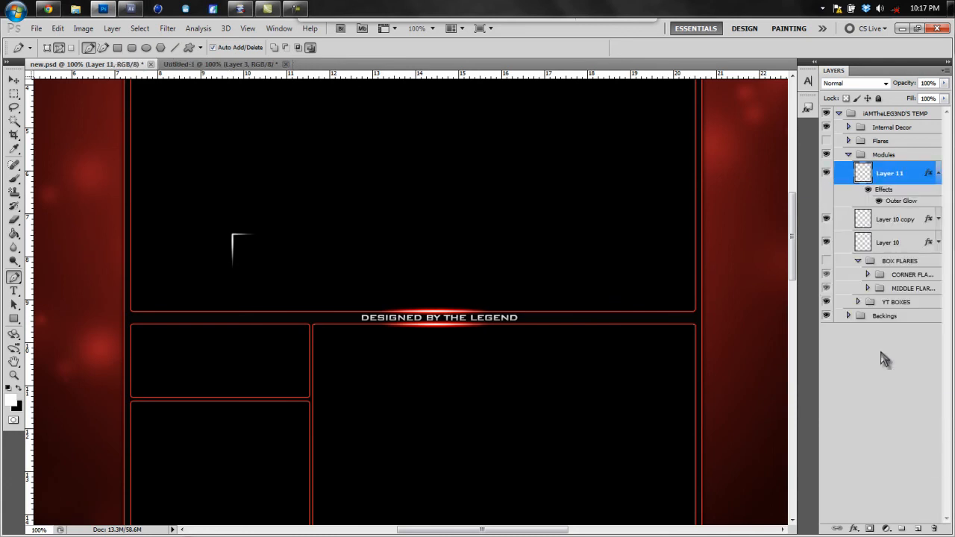
Set the corner stroke's Outer Glow opacity to 80% and range to 30%, and apply the style
double_click(918, 185)
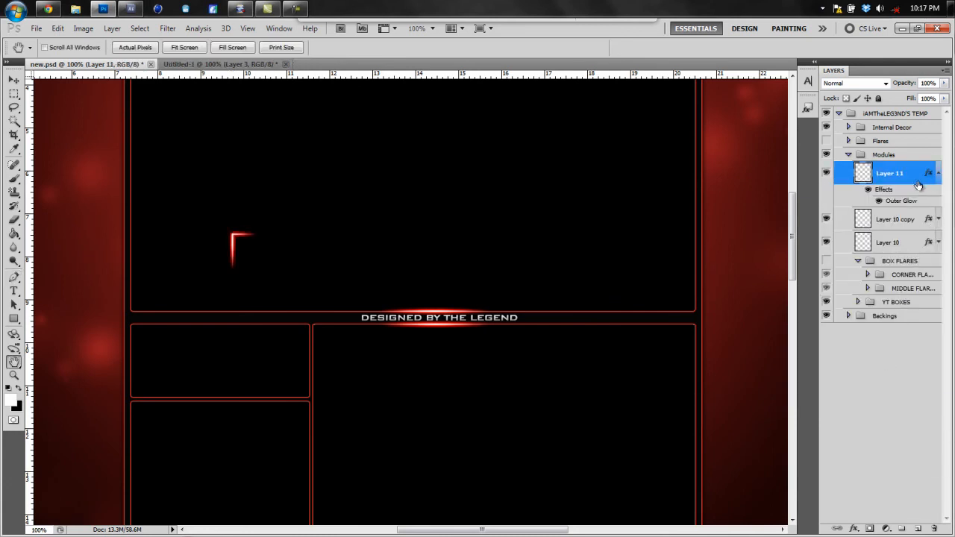
click(586, 287)
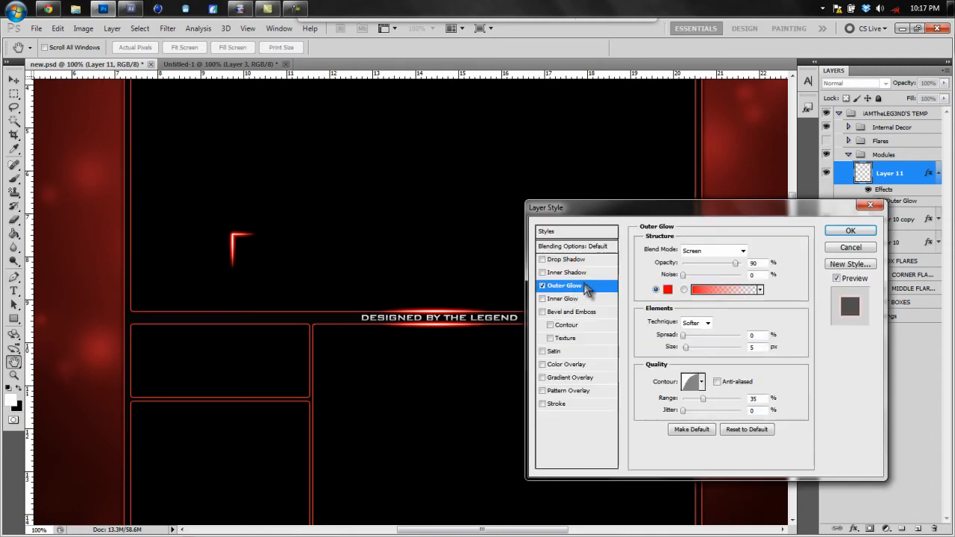
double_click(757, 263)
text(80)
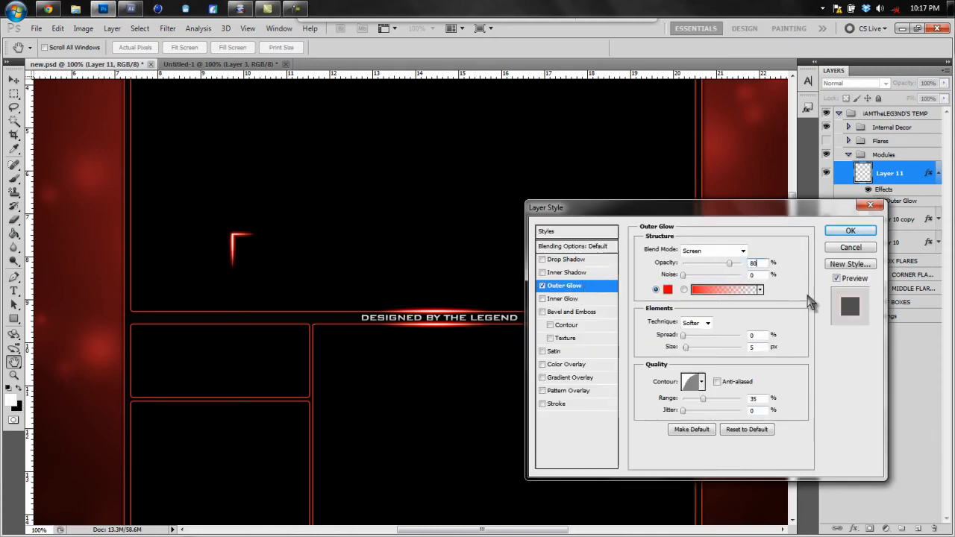
double_click(765, 399)
text(30)
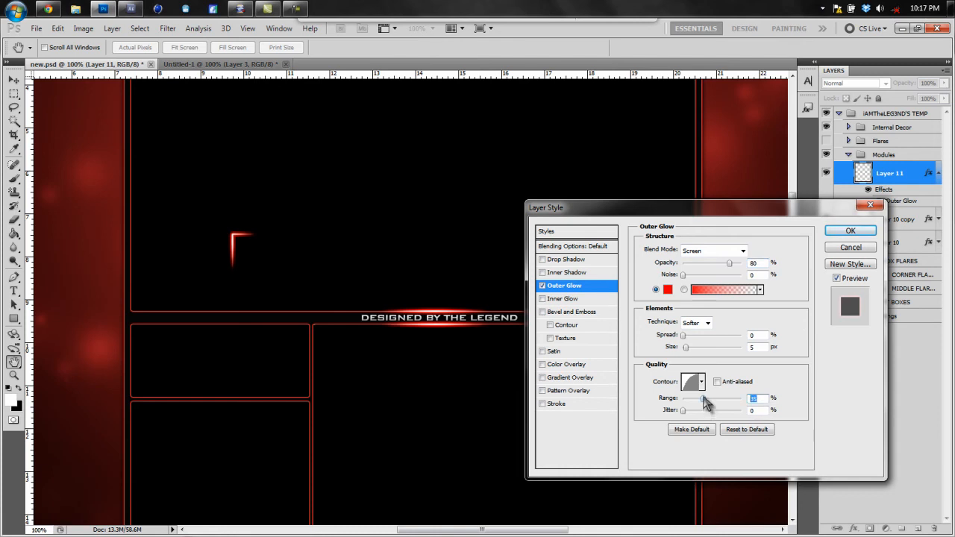
click(850, 230)
key(p)
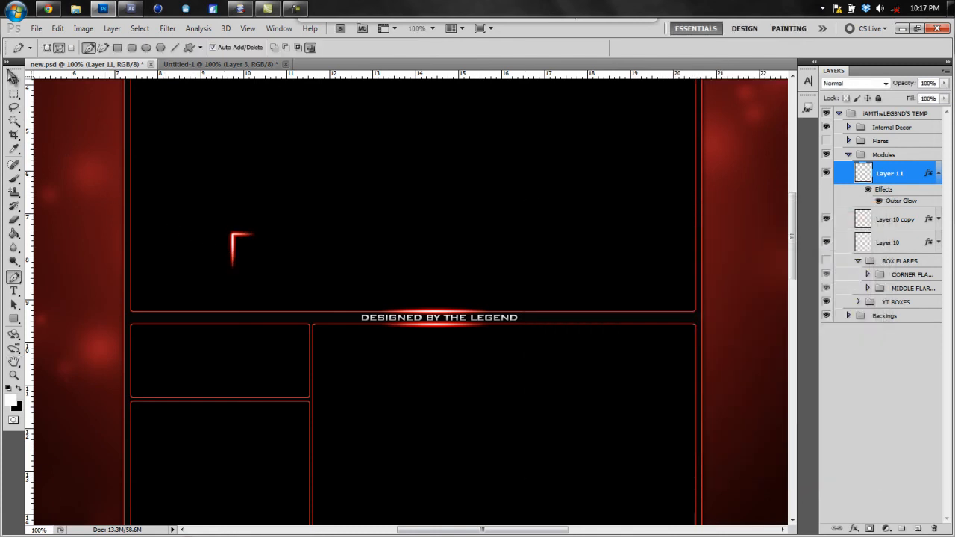
Rotate the corner flare 90° CCW onto the upper box's bottom-left corner and place a duplicate at the small box's bottom-left corner
click(13, 79)
click(58, 28)
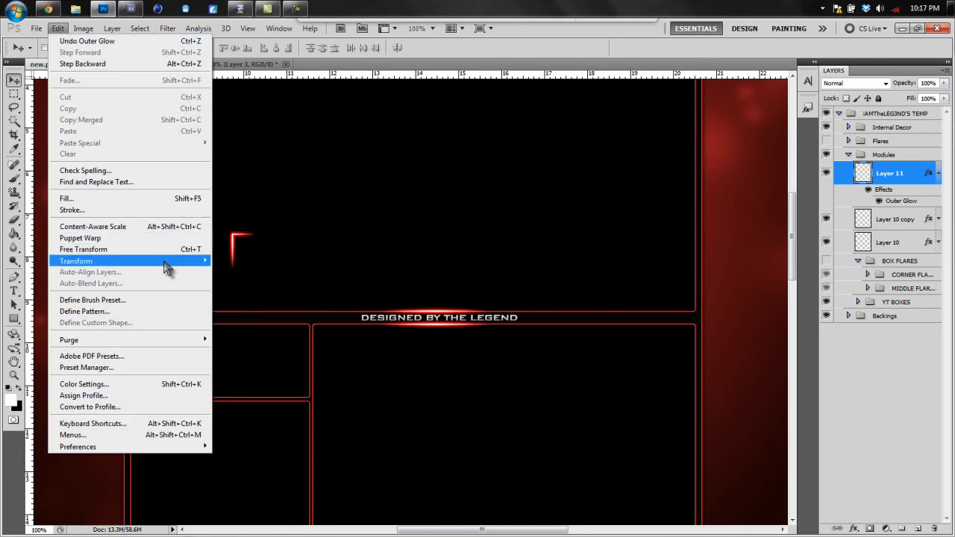
mouse_move(165, 262)
click(270, 375)
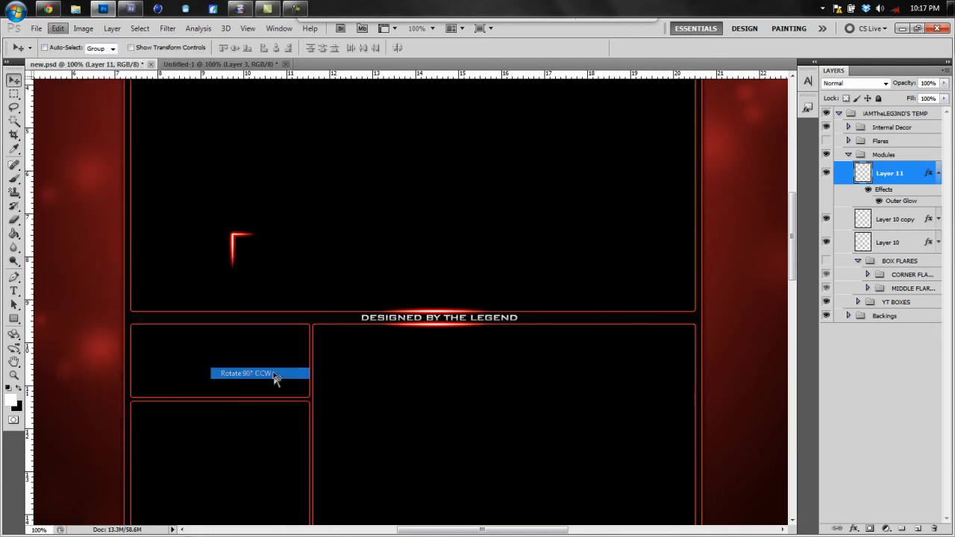
drag(237, 256, 142, 313)
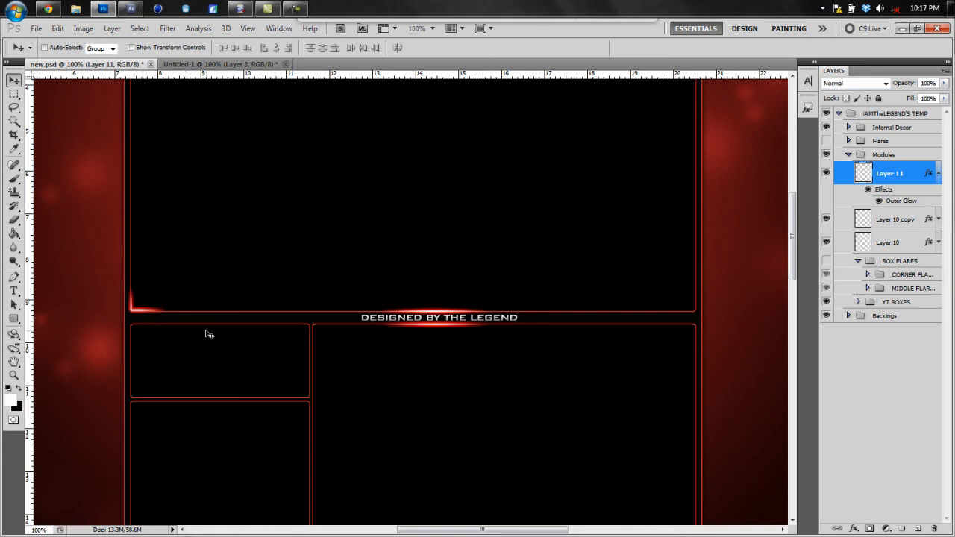
key(Down)
key(ctrl+j)
drag(136, 317, 133, 401)
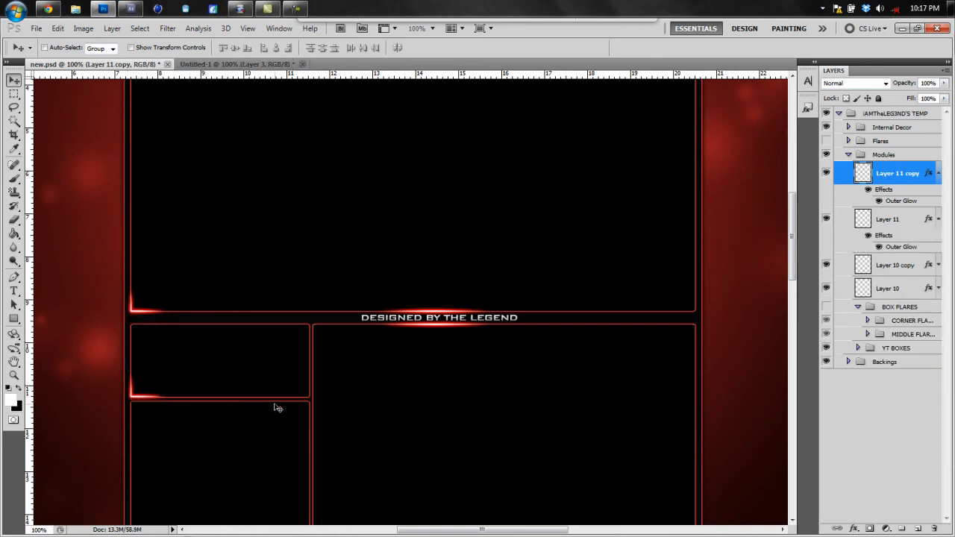
Duplicate the corner flare again, rotate the copy 180°, and align it with the small box's top-right corner
key(ctrl+j)
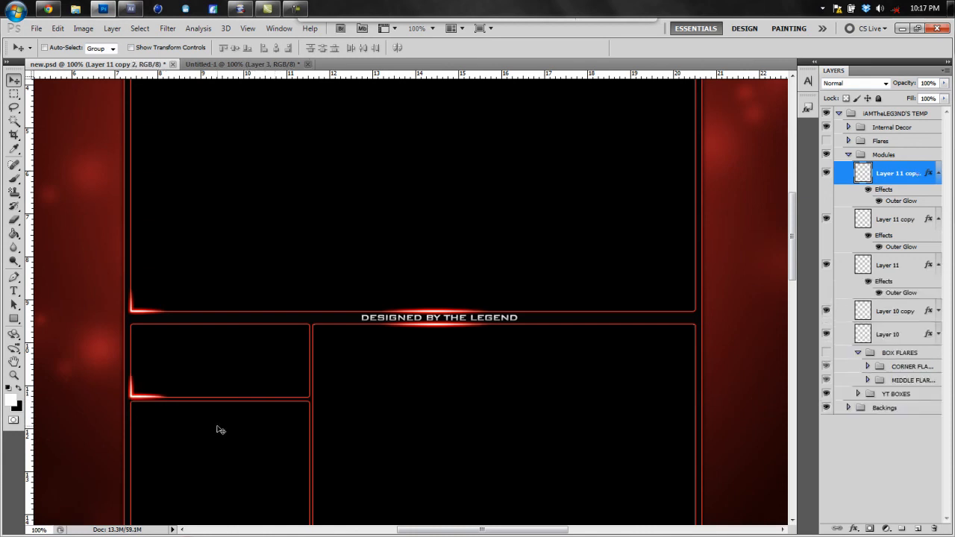
drag(155, 403, 361, 362)
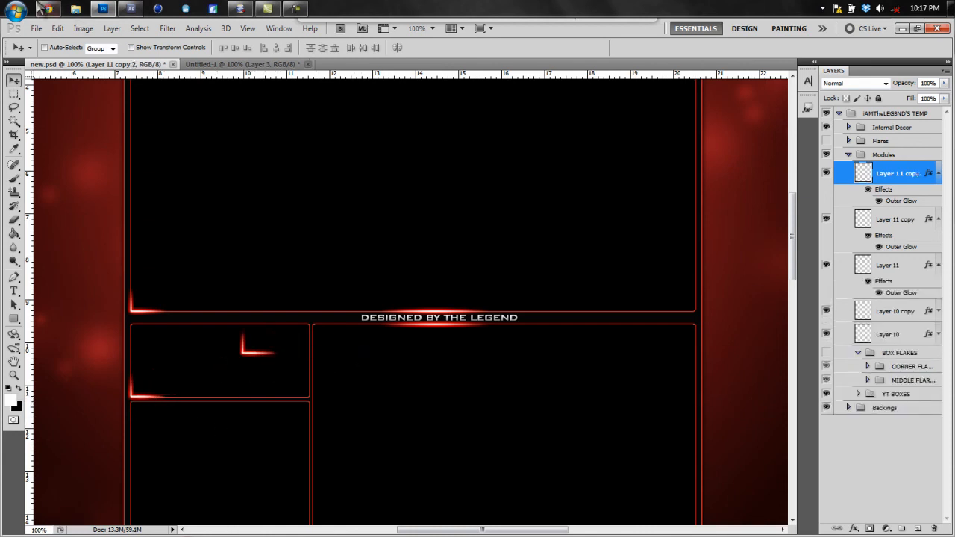
click(58, 29)
mouse_move(200, 270)
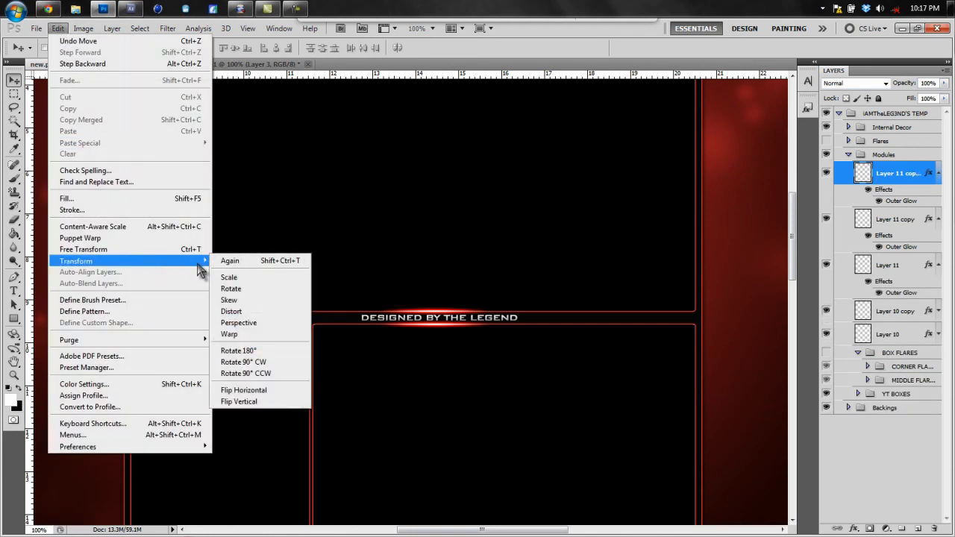
click(269, 351)
drag(283, 350, 327, 331)
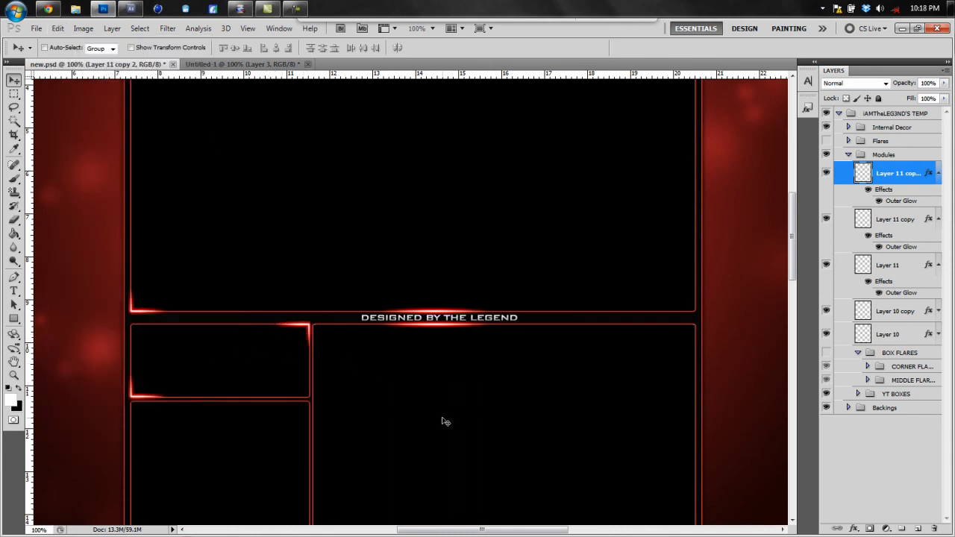
key(Down)
key(Left)
key(Right)
key(Right)
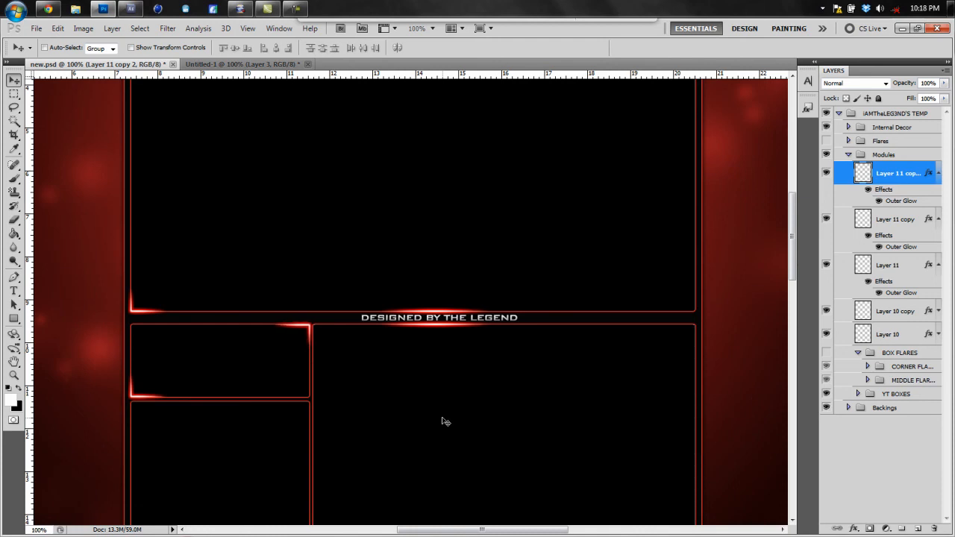